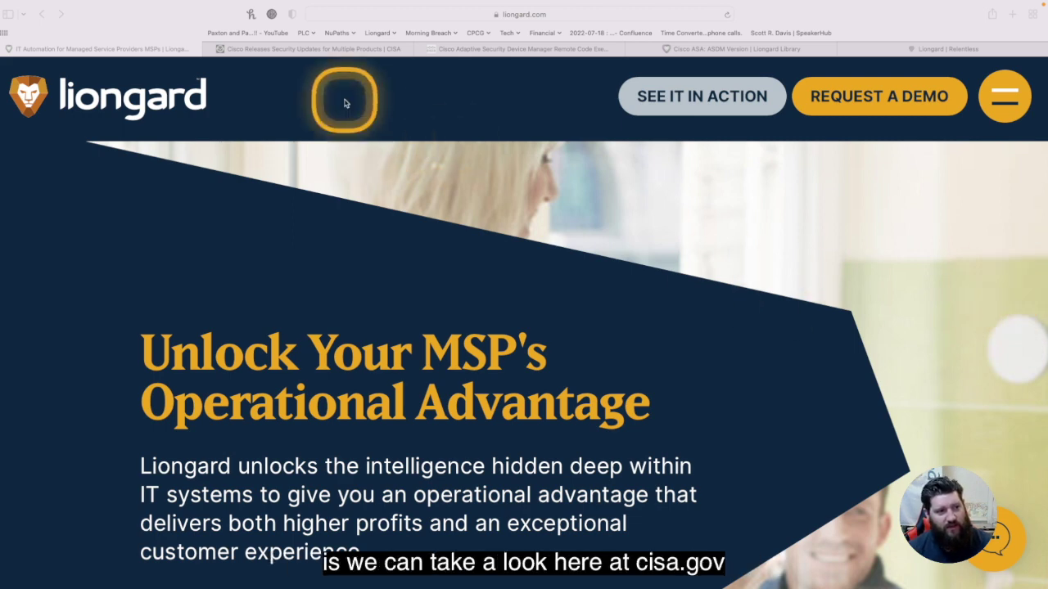
Bring up the CISA alert on Cisco security updates released August 25, 2022.
{"action": "left_click", "coordinate": [342, 50]}
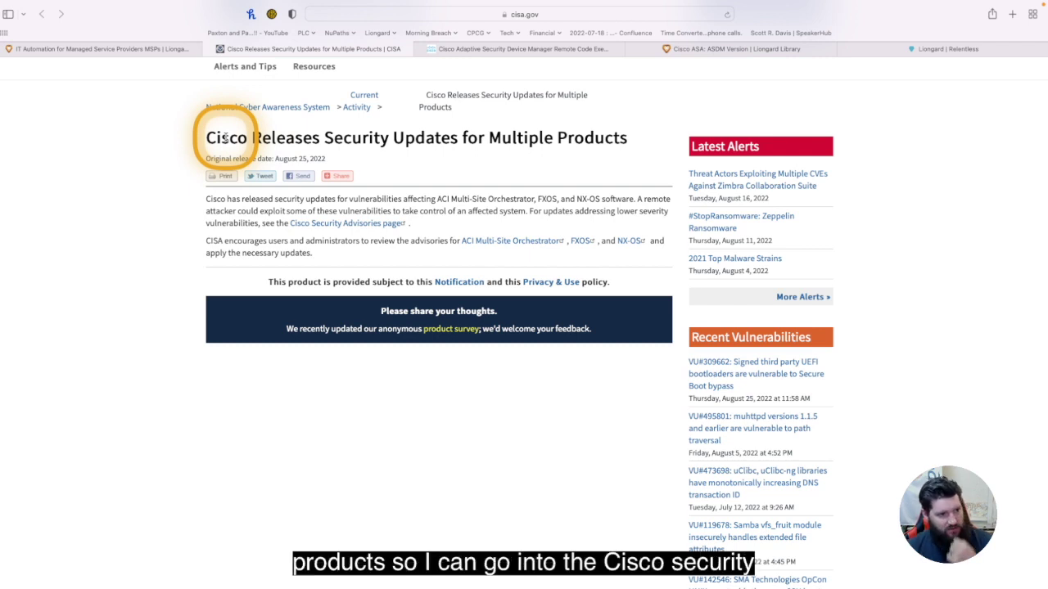
Review the Cisco ASDM advisory's Fixed Releases table, noting 7.18.1.152 as the first fixed release.
{"action": "left_click", "coordinate": [476, 51]}
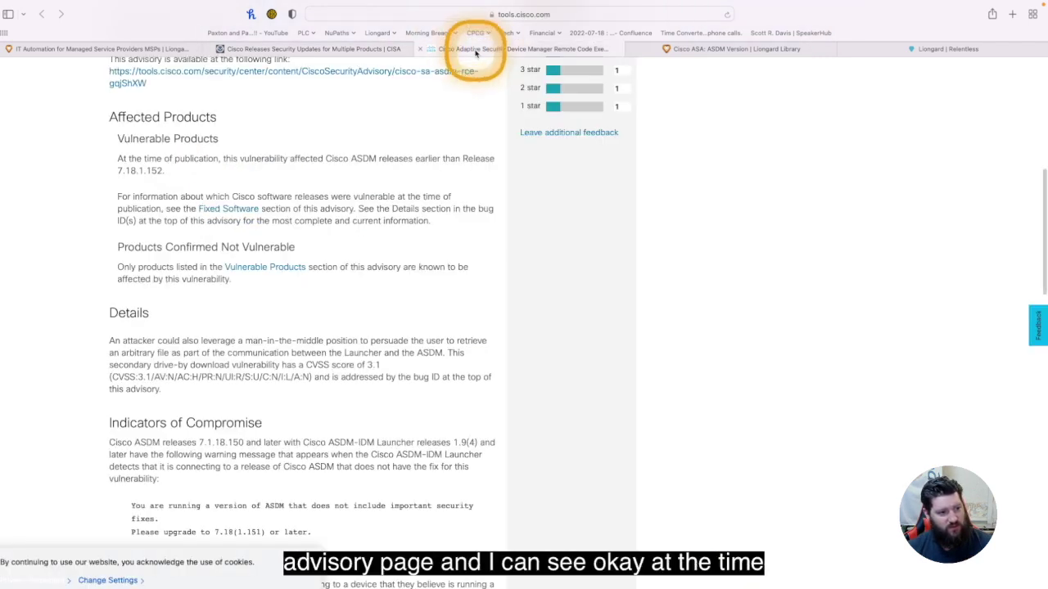
{"action": "scroll", "coordinate": [393, 145], "scroll_direction": "up", "scroll_amount": 1}
{"action": "scroll", "coordinate": [393, 146], "scroll_direction": "up", "scroll_amount": 1}
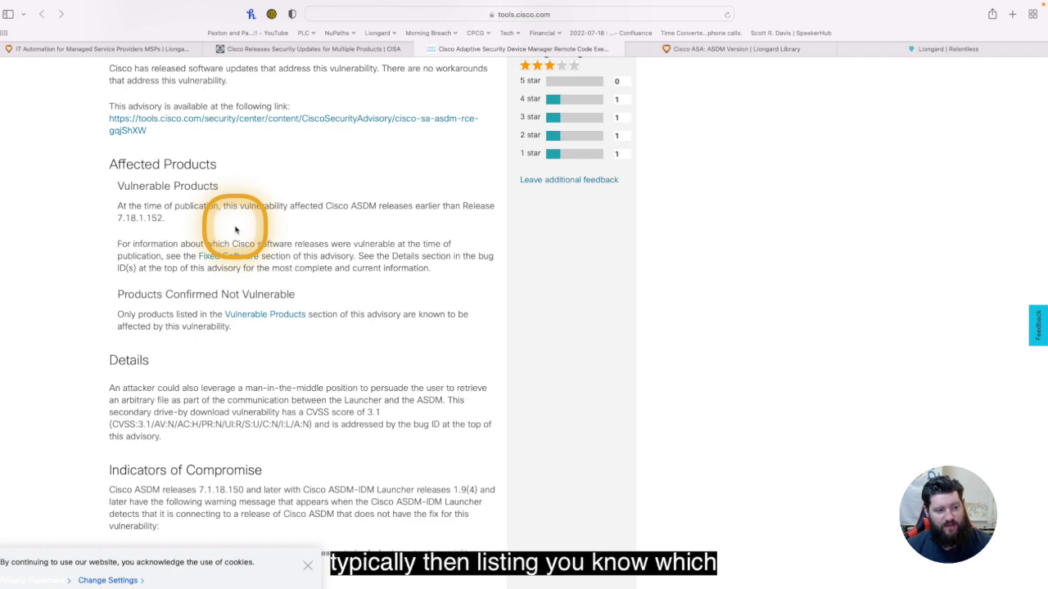
{"action": "scroll", "coordinate": [235, 230], "scroll_direction": "down", "scroll_amount": 2}
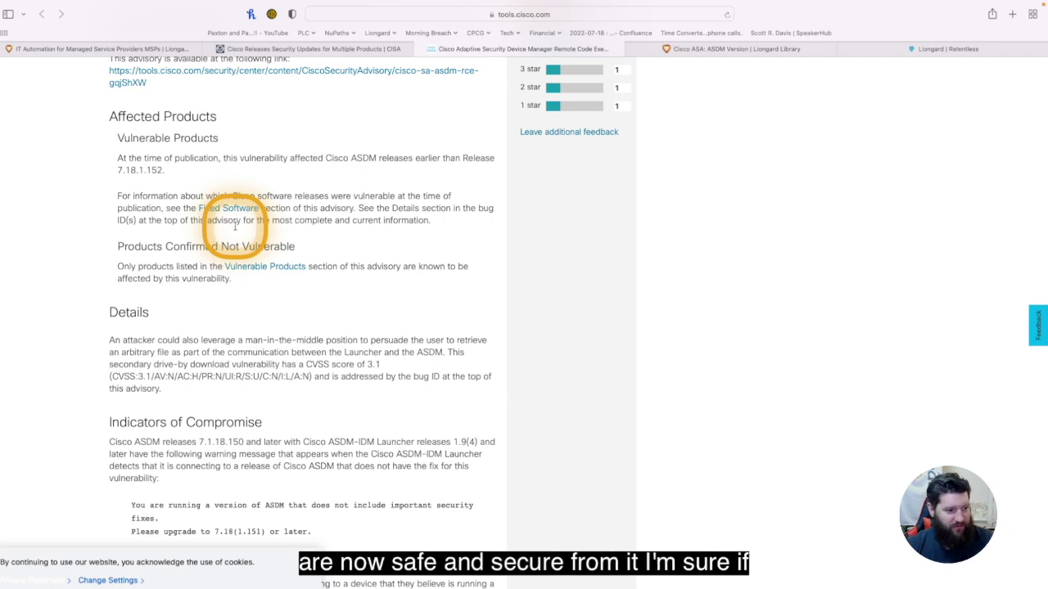
{"action": "scroll", "coordinate": [235, 226], "scroll_direction": "down", "scroll_amount": 15}
{"action": "scroll", "coordinate": [235, 217], "scroll_direction": "down", "scroll_amount": 10}
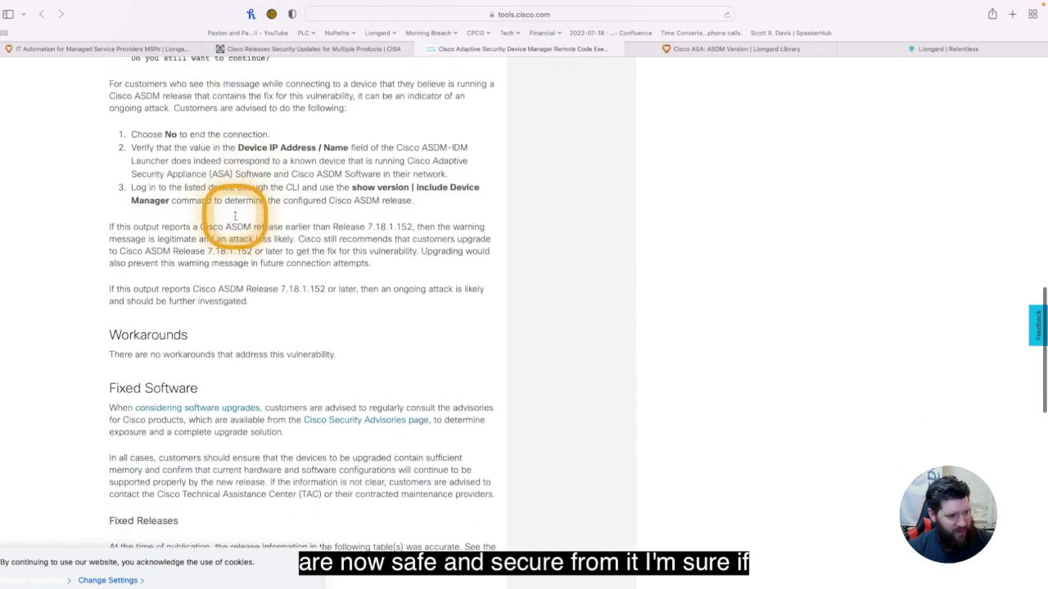
{"action": "scroll", "coordinate": [166, 349], "scroll_direction": "down", "scroll_amount": 3}
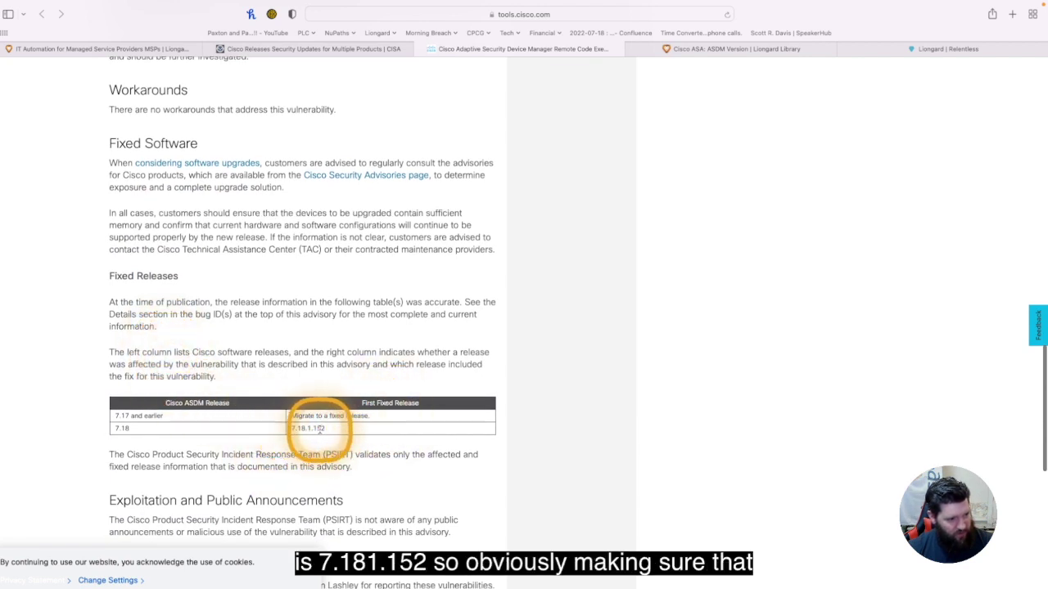
{"action": "scroll", "coordinate": [350, 430], "scroll_direction": "up", "scroll_amount": 10}
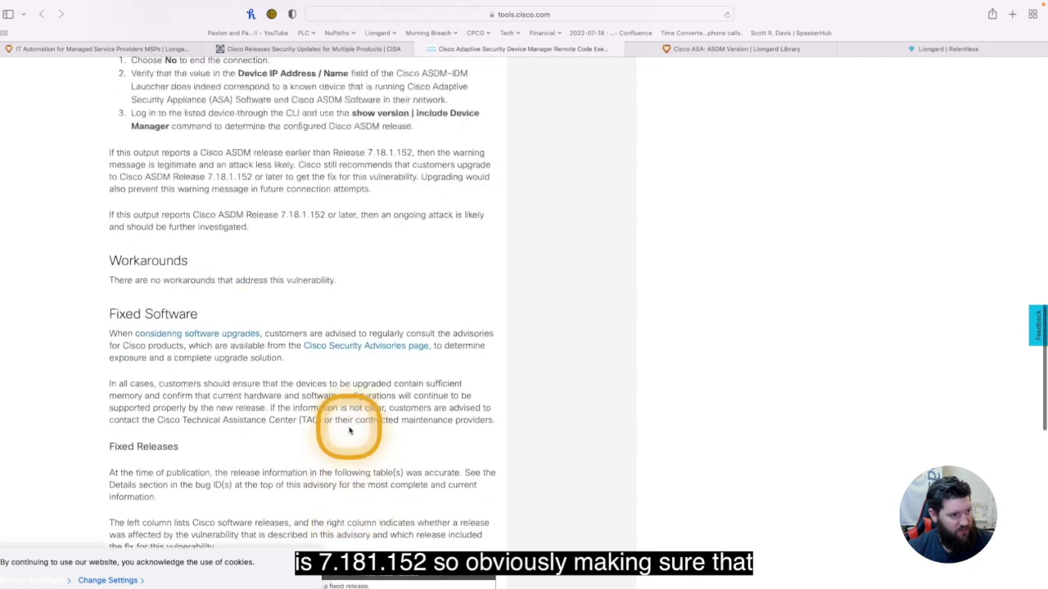
{"action": "scroll", "coordinate": [350, 429], "scroll_direction": "up", "scroll_amount": 1}
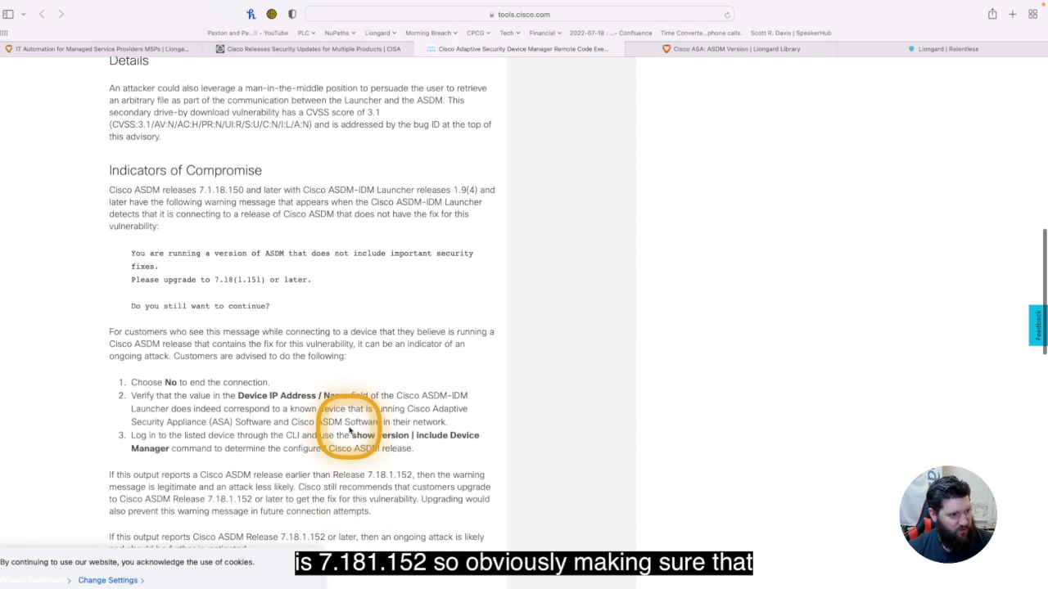
{"action": "scroll", "coordinate": [349, 430], "scroll_direction": "up", "scroll_amount": 3}
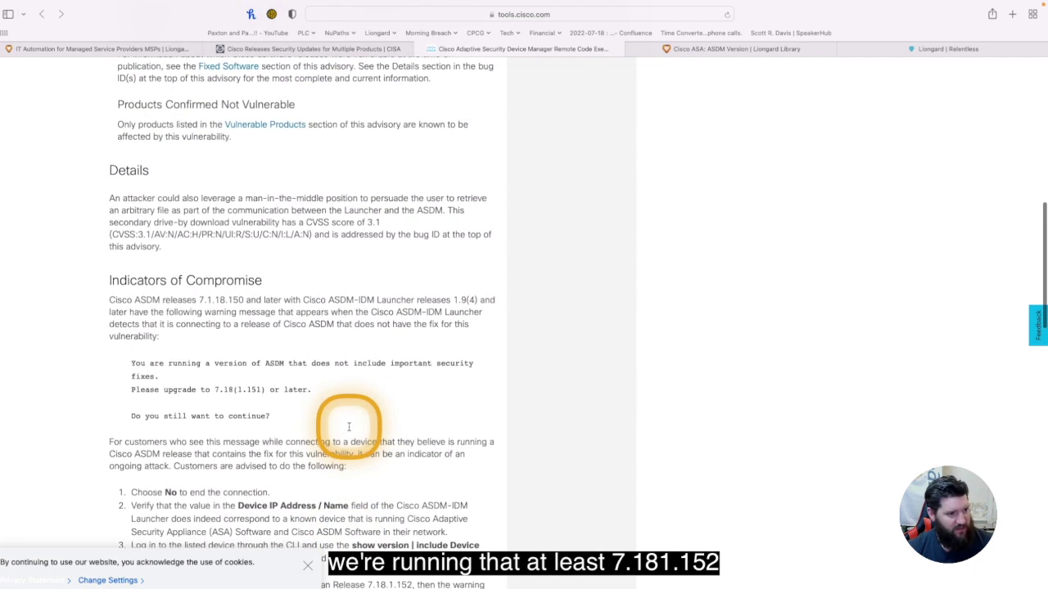
{"action": "scroll", "coordinate": [349, 430], "scroll_direction": "down", "scroll_amount": 10}
{"action": "scroll", "coordinate": [350, 430], "scroll_direction": "down", "scroll_amount": 2}
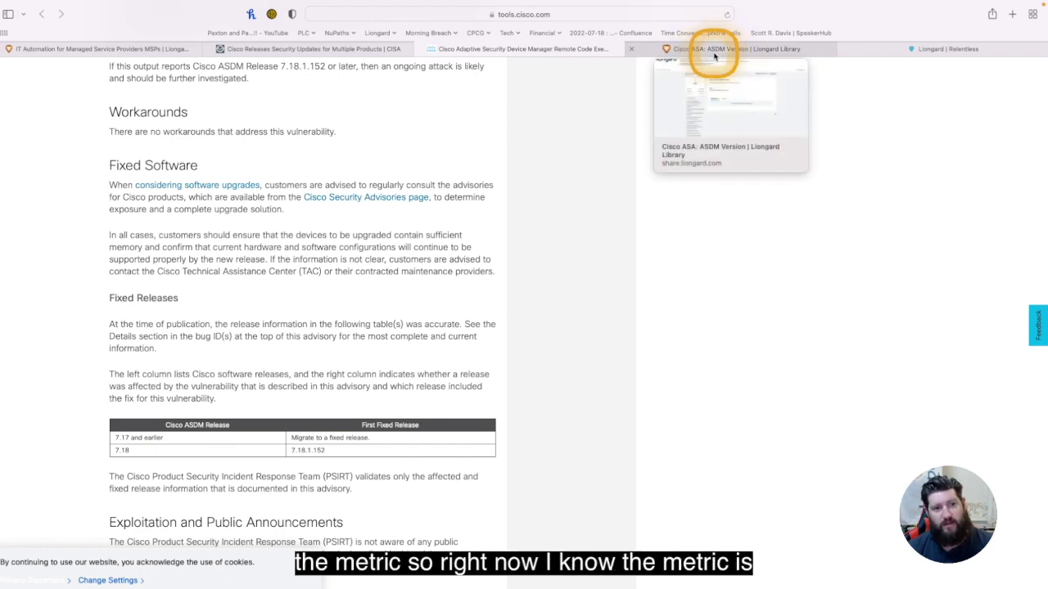
{"action": "left_click", "coordinate": [714, 50]}
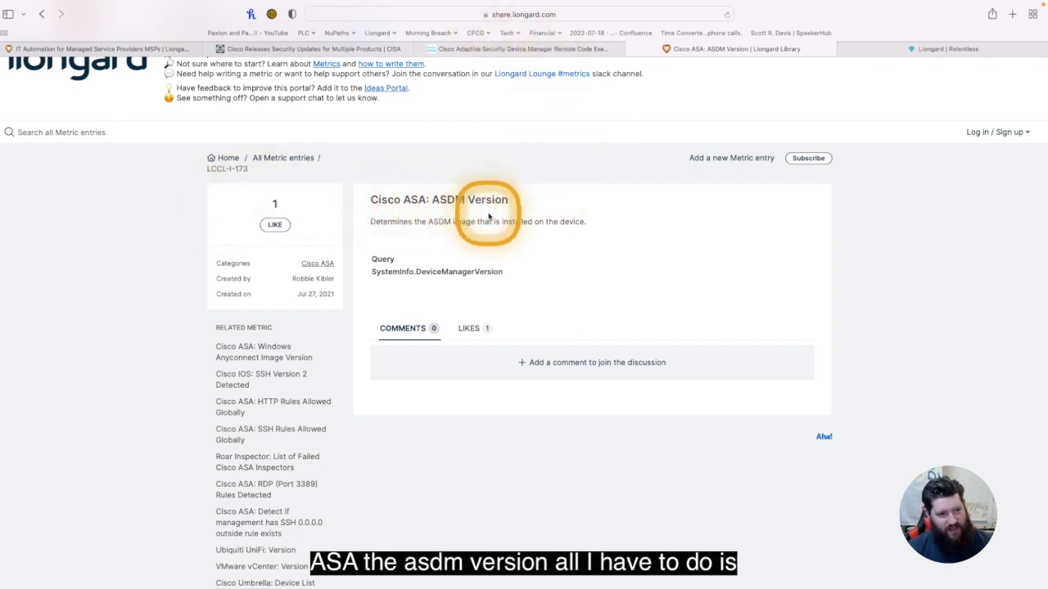
Copy the query SystemInfo.DeviceManagerVersion from the 'Cisco ASA: ASDM Version' library entry.
{"action": "left_click_drag", "start_coordinate": [512, 273], "coordinate": [370, 272]}
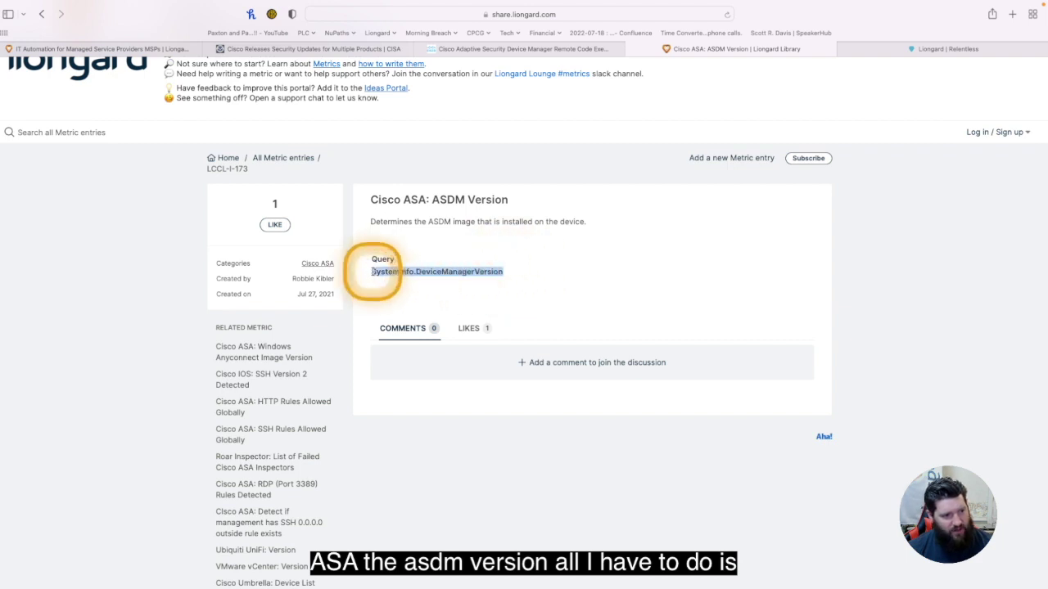
{"action": "right_click", "coordinate": [394, 280]}
{"action": "left_click", "coordinate": [426, 323]}
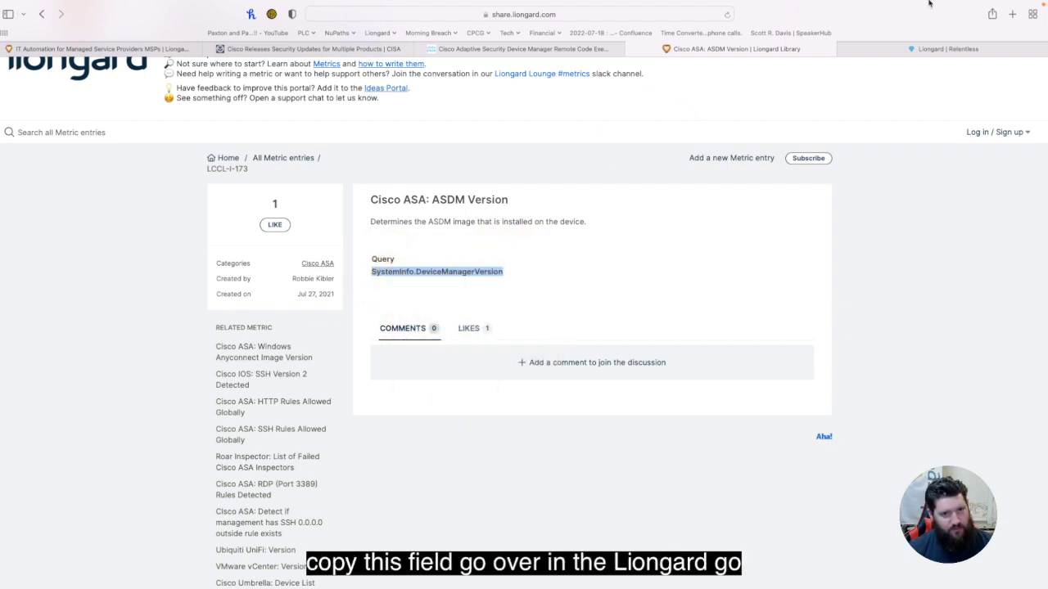
Filter Admin > Metrics by ASA inspector and ASDM name, find none, and start a new metric.
{"action": "left_click", "coordinate": [931, 51]}
{"action": "left_click", "coordinate": [806, 72]}
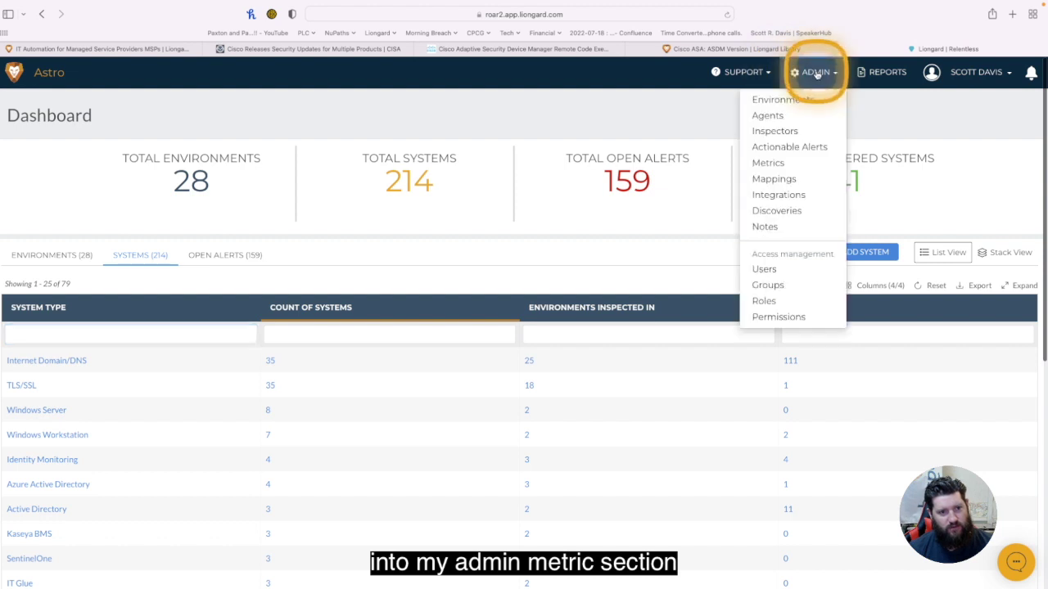
{"action": "left_click", "coordinate": [769, 163]}
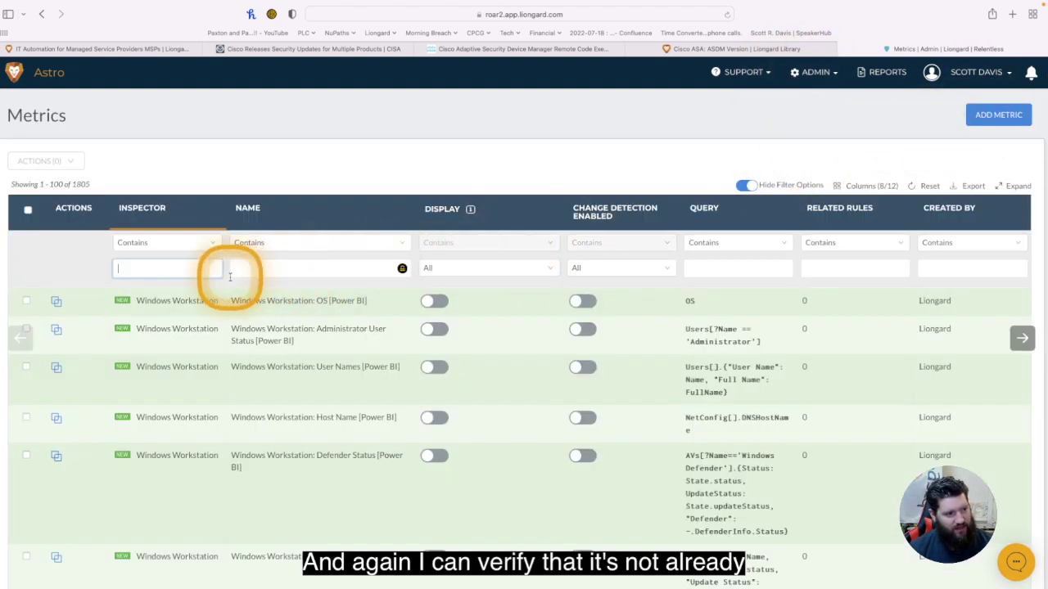
{"action": "type", "text": "AS"}
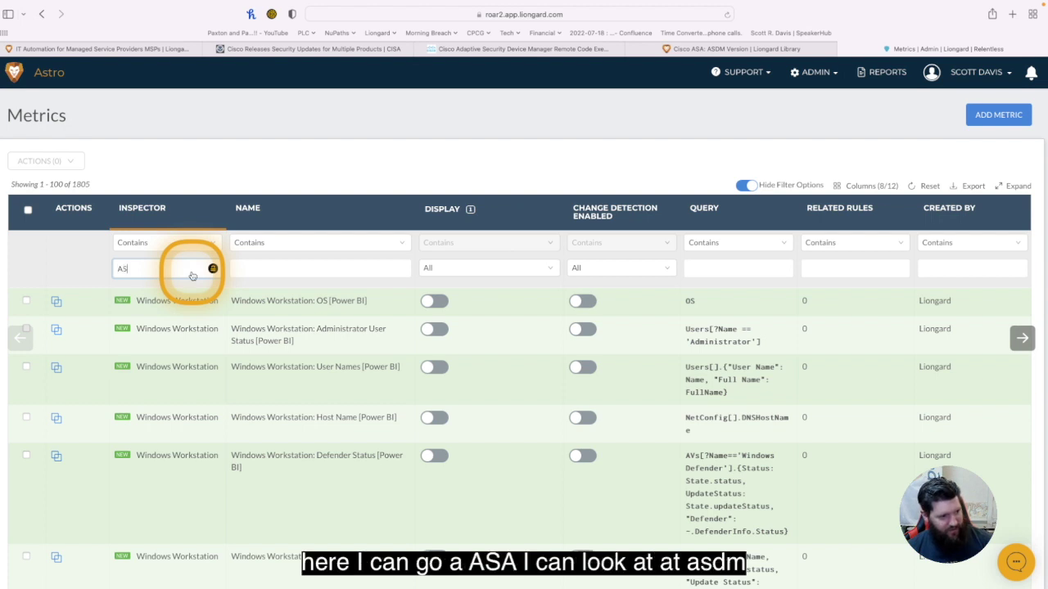
{"action": "type", "text": "A"}
{"action": "left_click", "coordinate": [298, 300]}
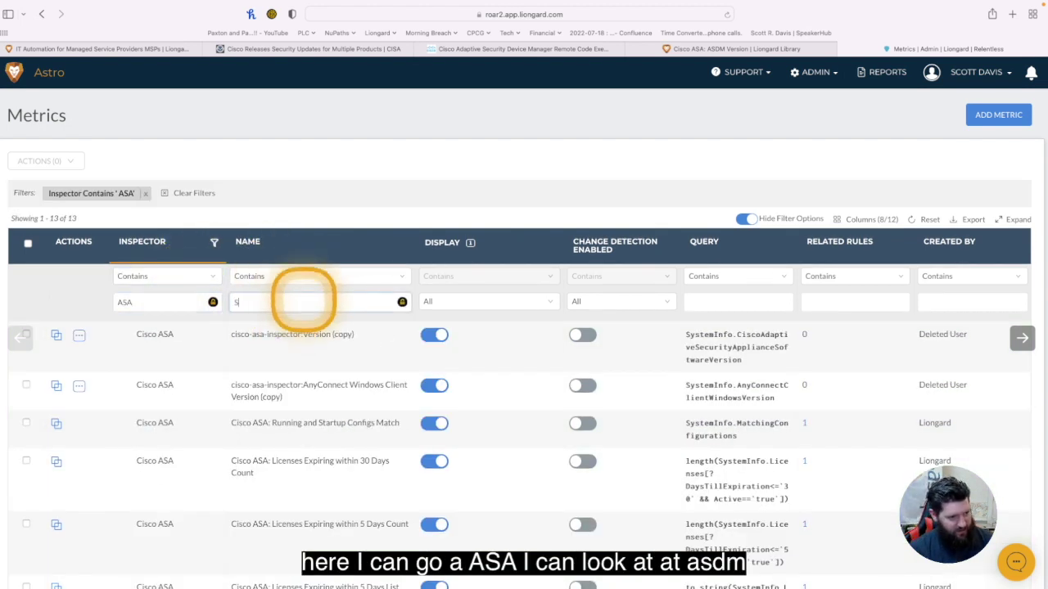
{"action": "type", "text": "ASDM"}
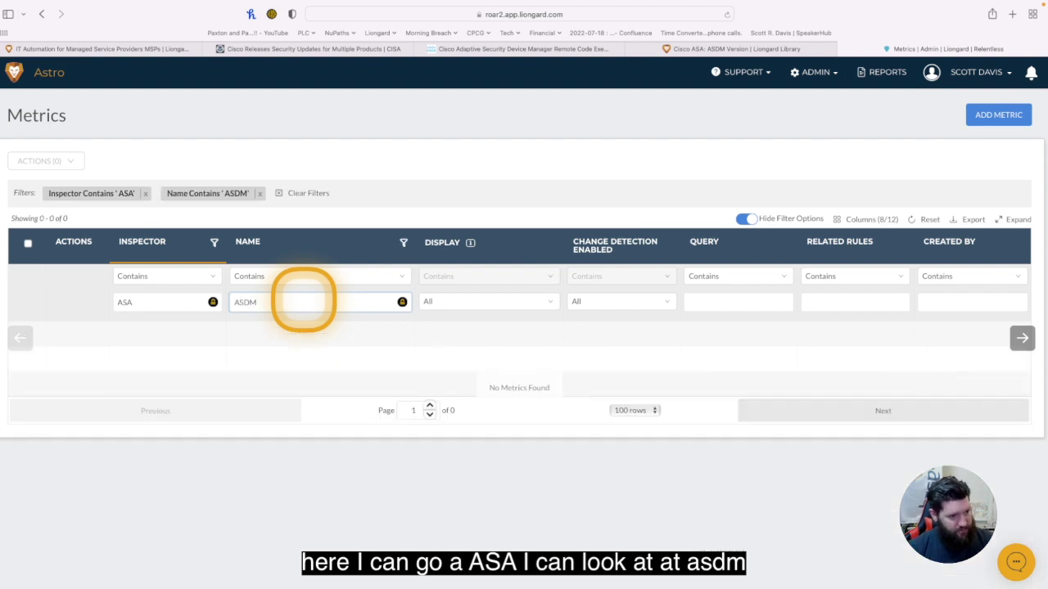
{"action": "left_click", "coordinate": [993, 119]}
Set the new metric's inspector to Cisco ASA and edit its name.
{"action": "left_click", "coordinate": [123, 229]}
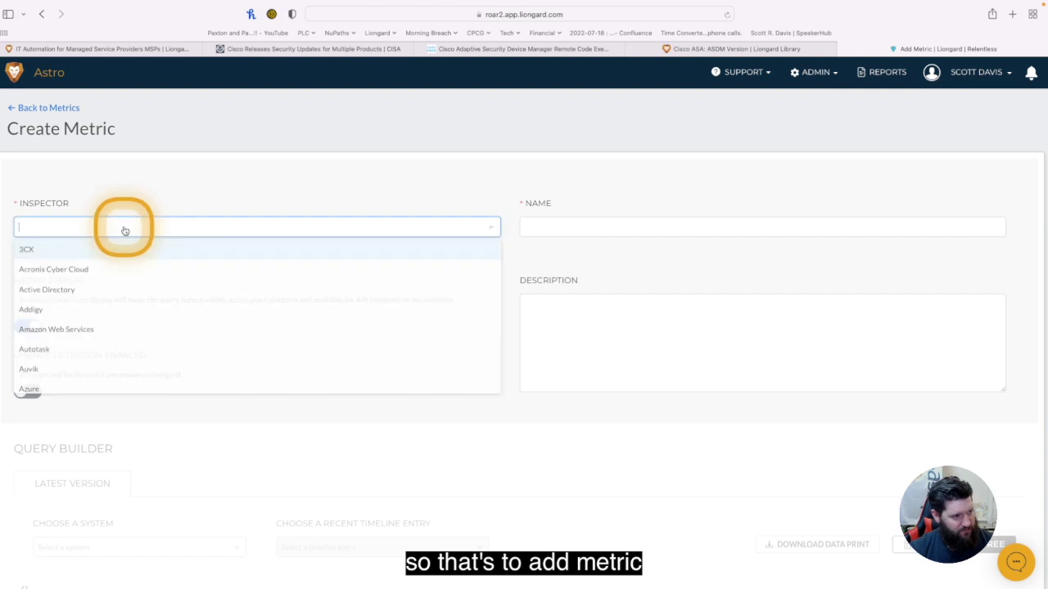
{"action": "type", "text": "cis"}
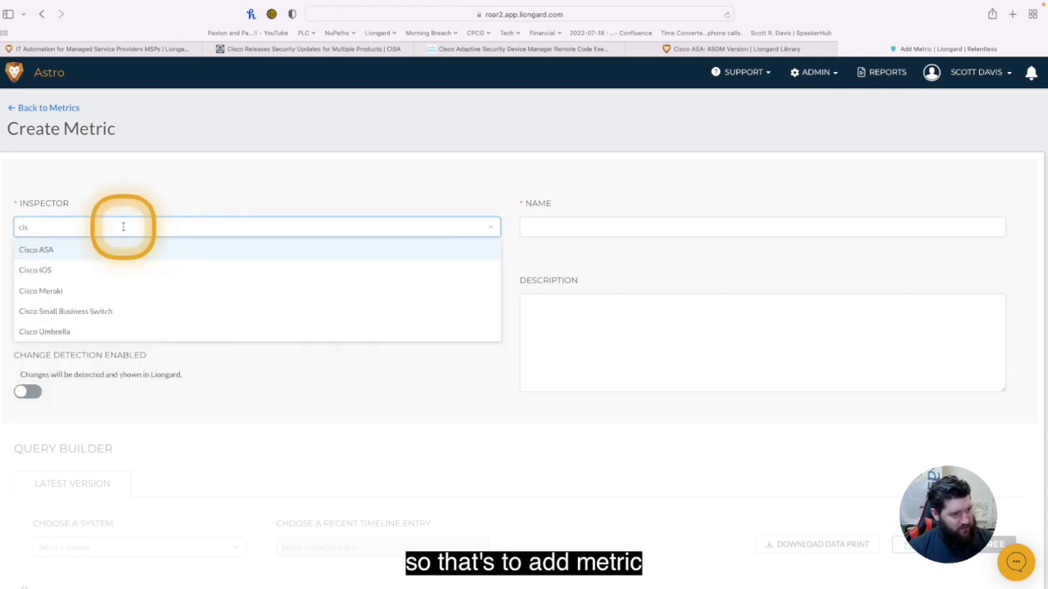
{"action": "left_click", "coordinate": [82, 251]}
{"action": "left_click", "coordinate": [606, 229]}
{"action": "type", "text": ": ASDM Version"}
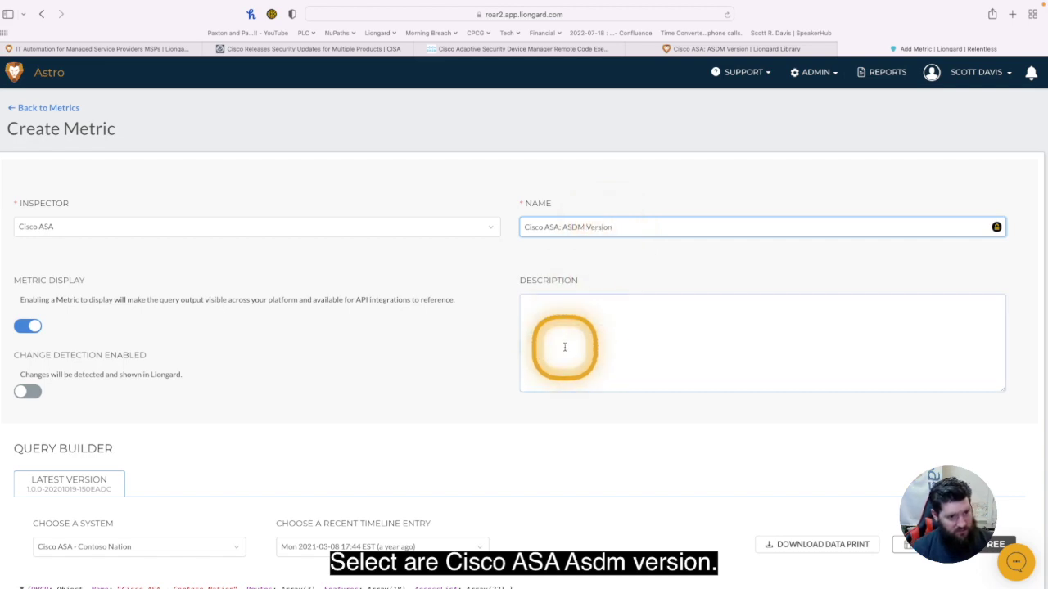
Paste the SystemInfo.DeviceManagerVersion query, compare its 7.14(1) result with the advisory, and save.
{"action": "scroll", "coordinate": [564, 347], "scroll_direction": "down", "scroll_amount": 5}
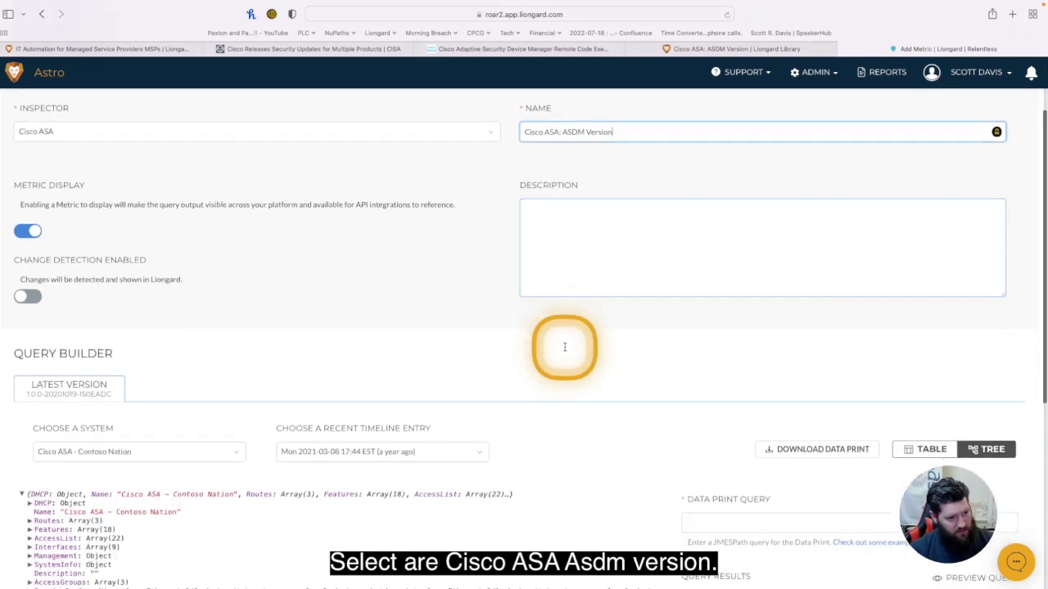
{"action": "left_click", "coordinate": [723, 392]}
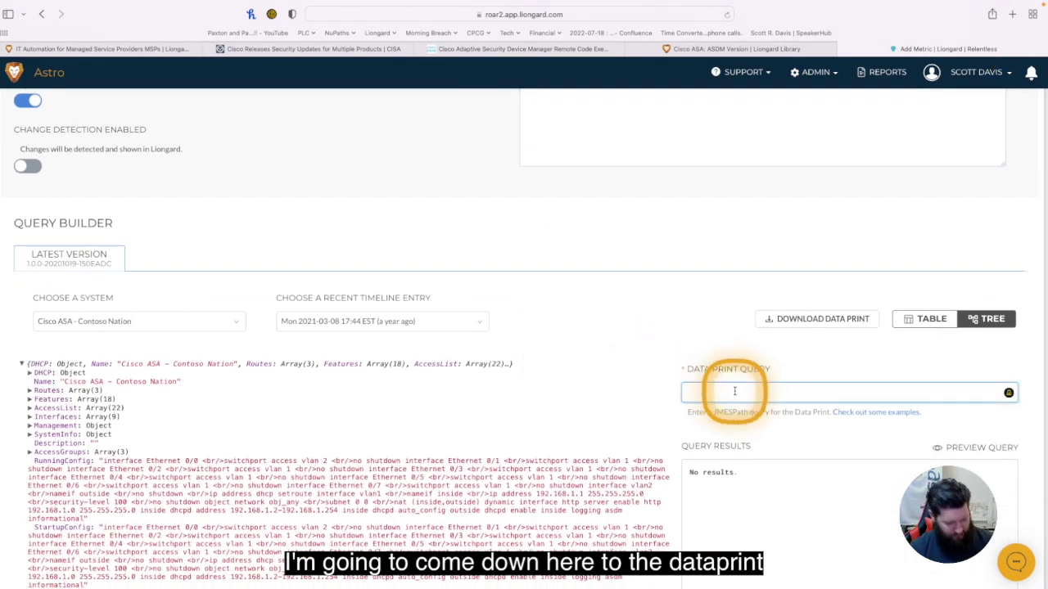
{"action": "key", "text": "super+v"}
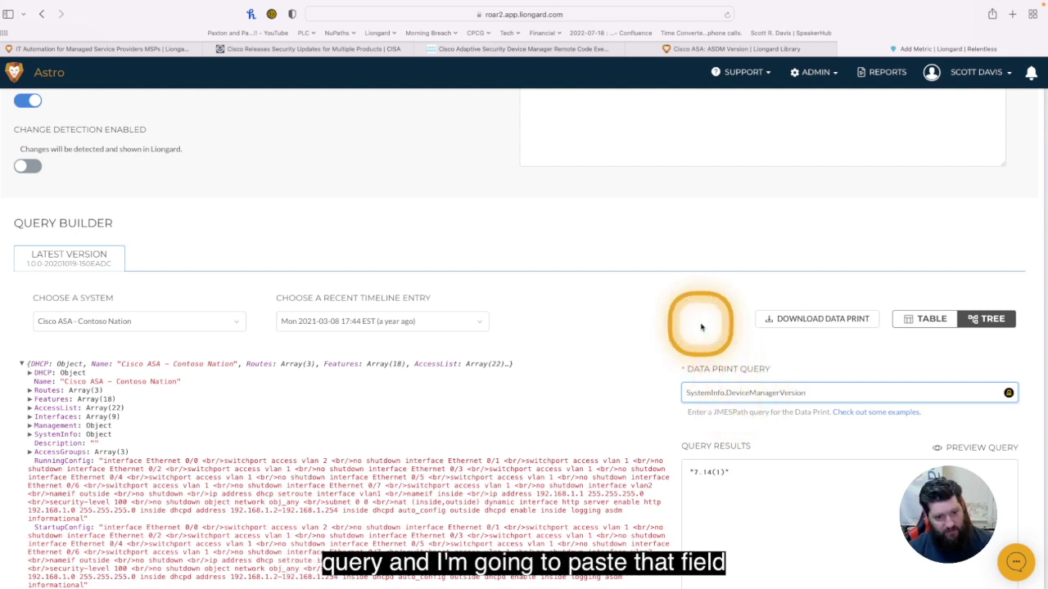
{"action": "scroll", "coordinate": [702, 328], "scroll_direction": "down", "scroll_amount": 3}
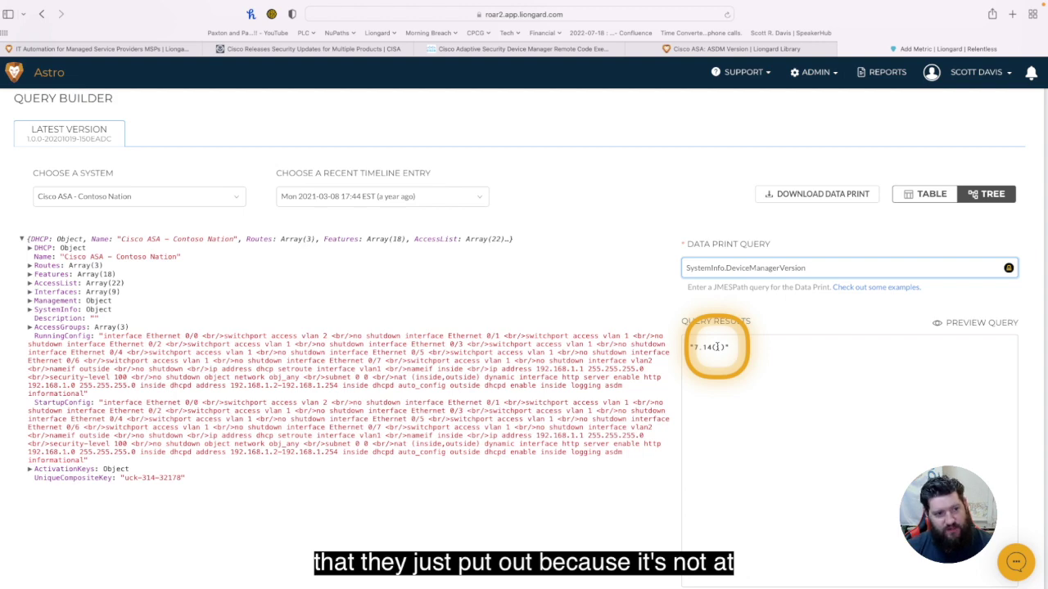
{"action": "left_click", "coordinate": [486, 48]}
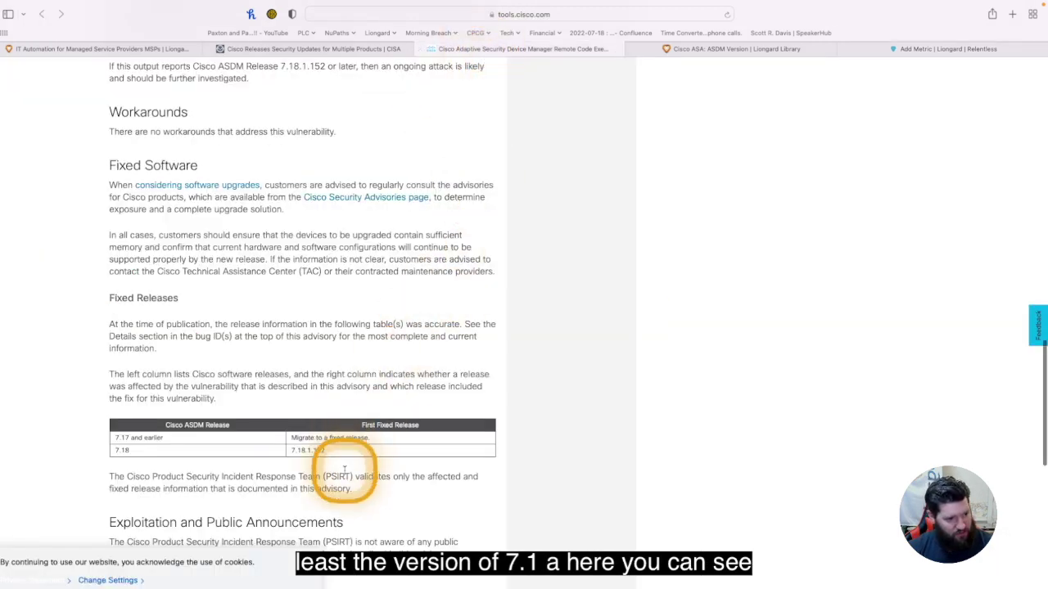
{"action": "left_click", "coordinate": [923, 49]}
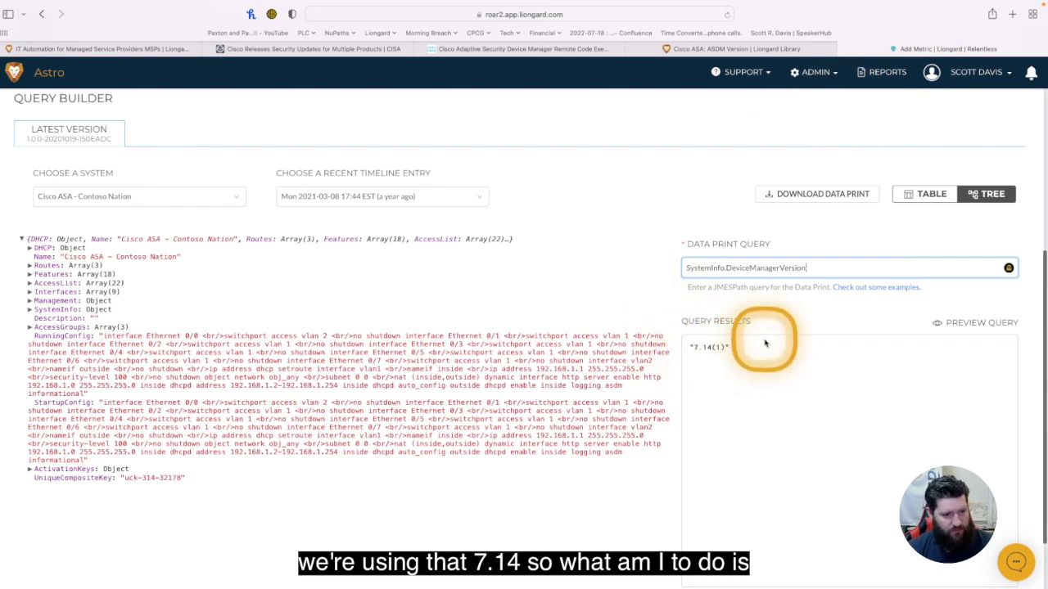
{"action": "scroll", "coordinate": [765, 344], "scroll_direction": "down", "scroll_amount": 2}
{"action": "left_click", "coordinate": [571, 557]}
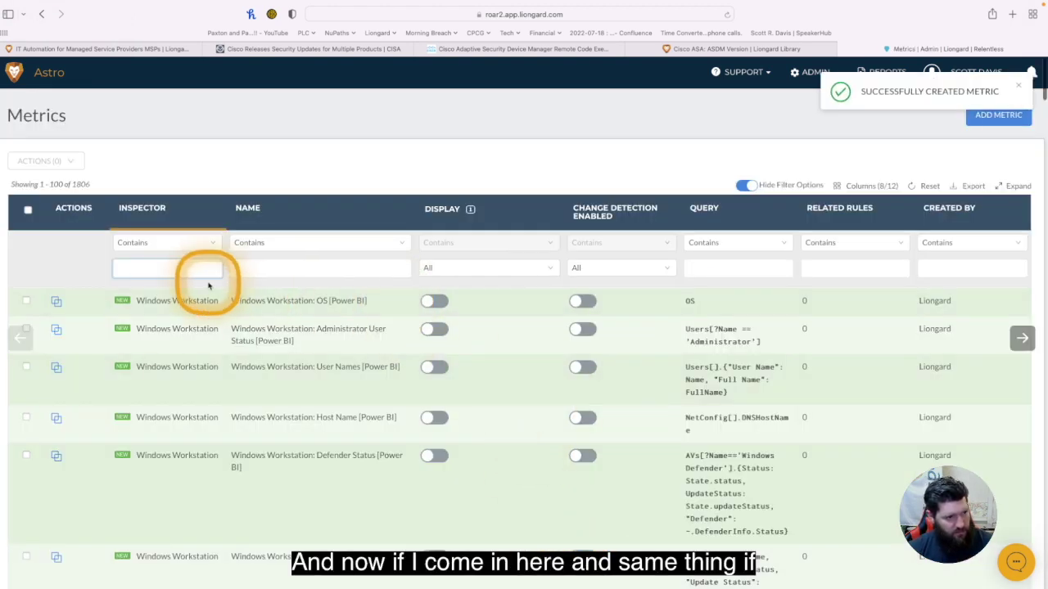
Filter metrics by ASA inspector to confirm ASDM Version among 14 metrics, then return to the Dashboard.
{"action": "left_click", "coordinate": [174, 268]}
{"action": "type", "text": "ASA"}
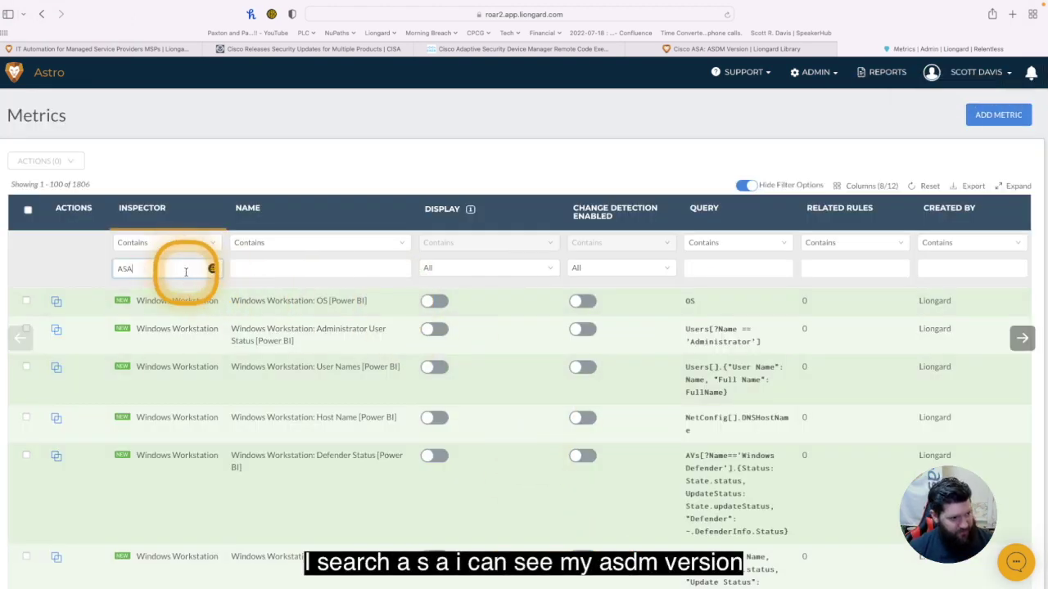
{"action": "left_click", "coordinate": [258, 304]}
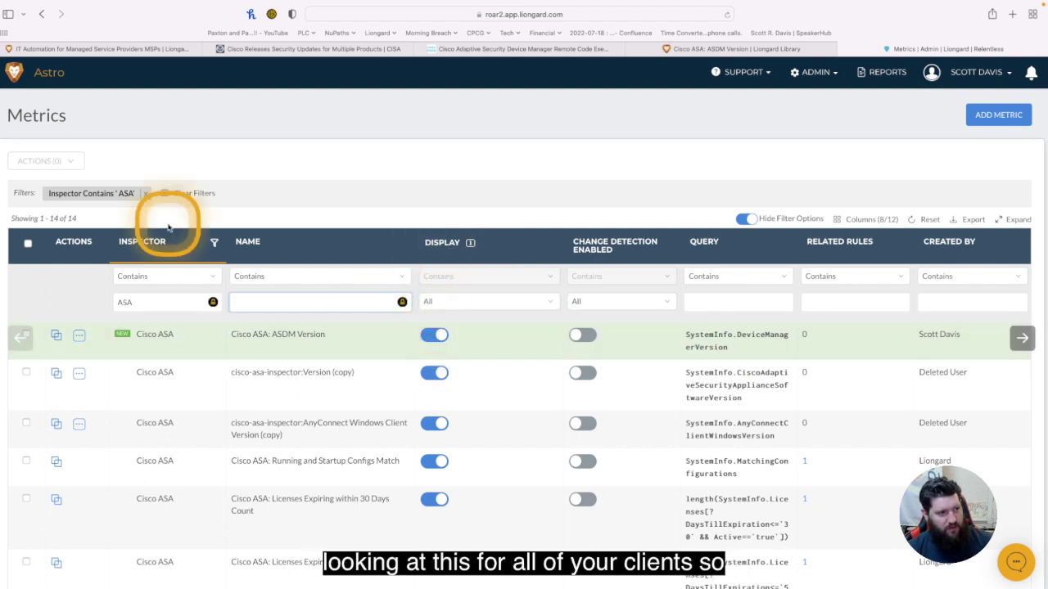
{"action": "left_click", "coordinate": [15, 73]}
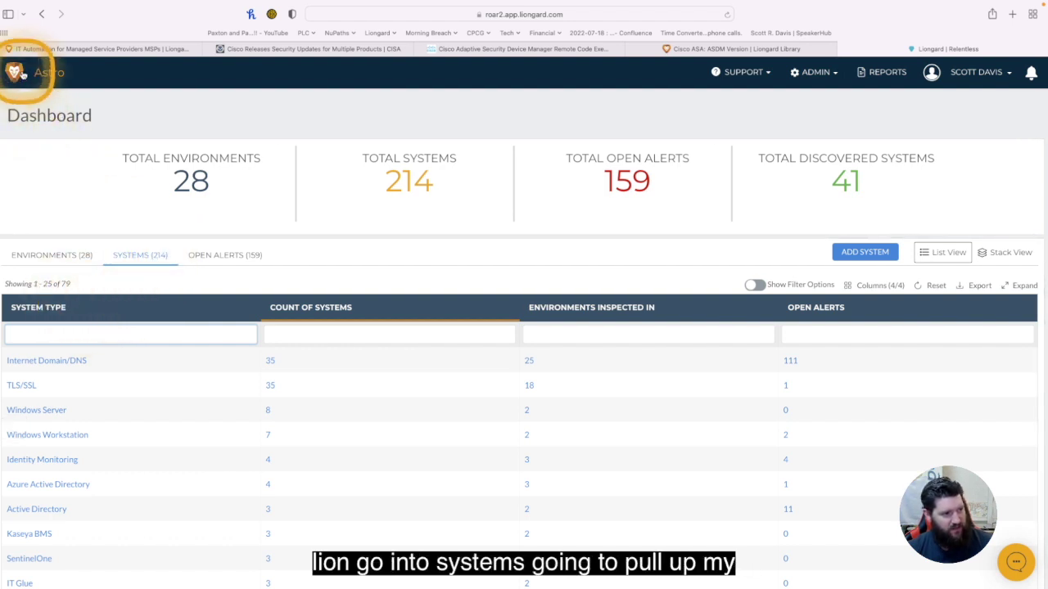
Filter system types by ASA and open the Cisco ASA metrics view.
{"action": "left_click", "coordinate": [84, 331]}
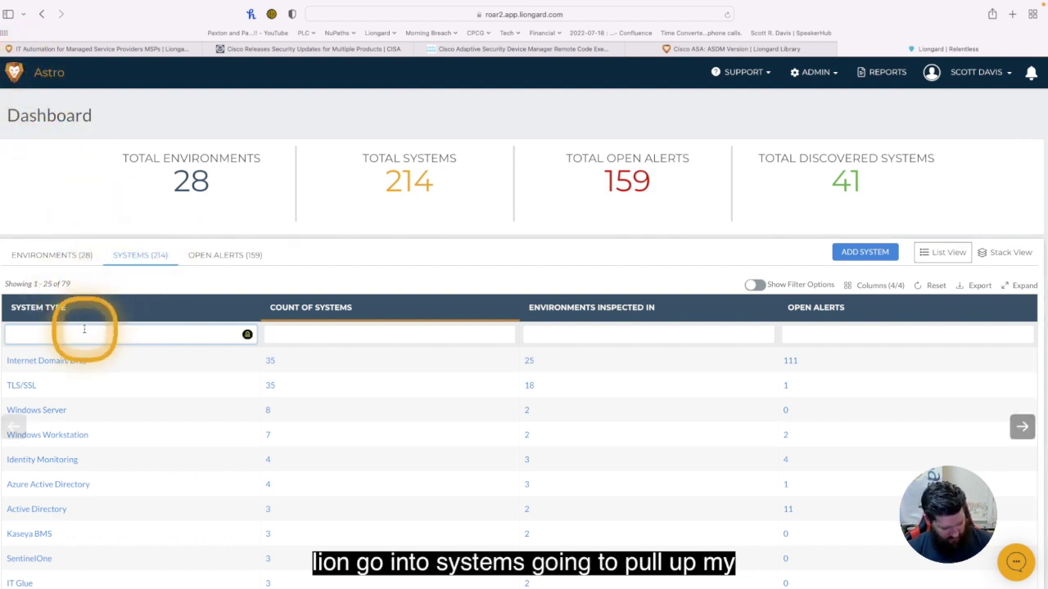
{"action": "type", "text": "ASA"}
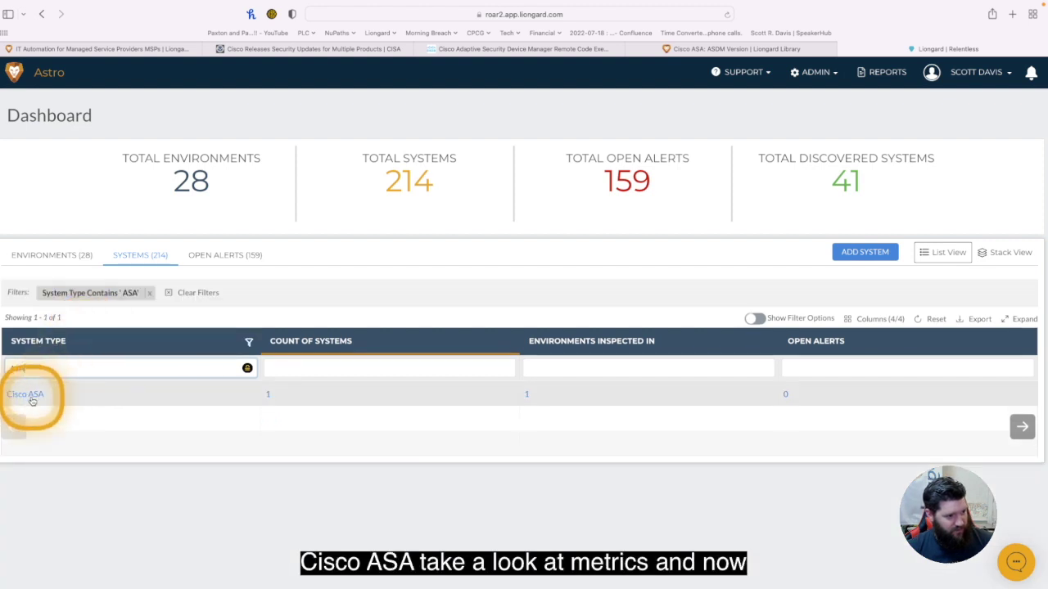
{"action": "left_click", "coordinate": [31, 394]}
{"action": "left_click", "coordinate": [36, 173]}
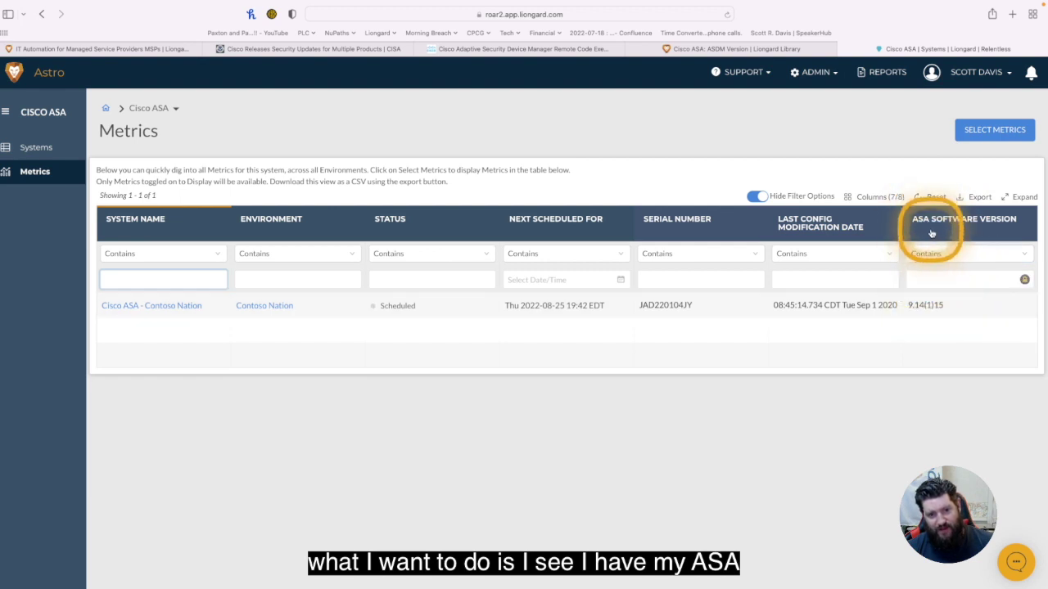
Add the ASDM Version column to the Cisco ASA metrics table, showing 7.14(1).
{"action": "left_click", "coordinate": [989, 142]}
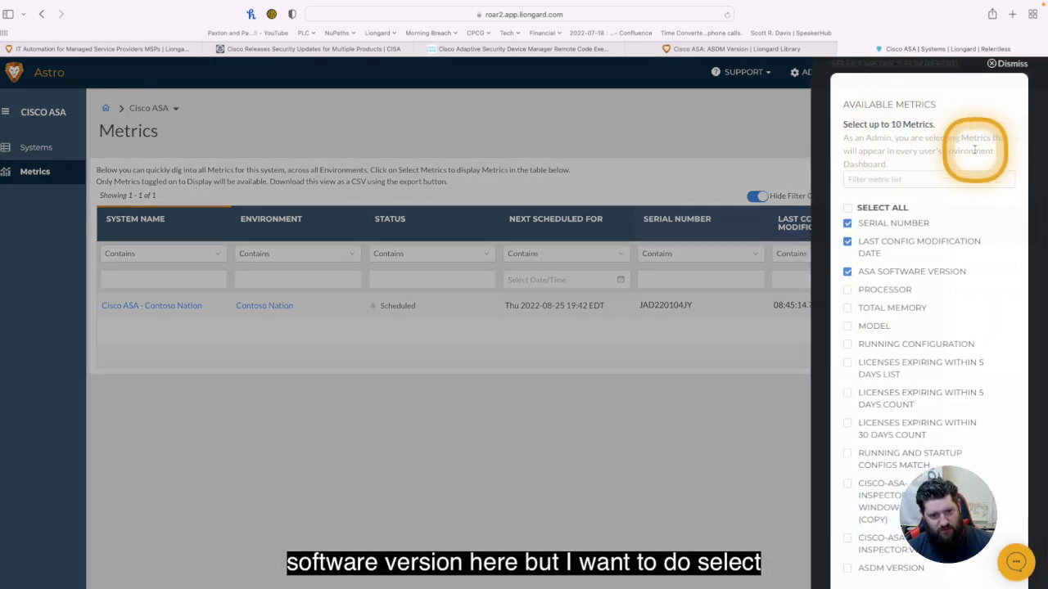
{"action": "scroll", "coordinate": [885, 482], "scroll_direction": "down", "scroll_amount": 2}
{"action": "left_click", "coordinate": [851, 532]}
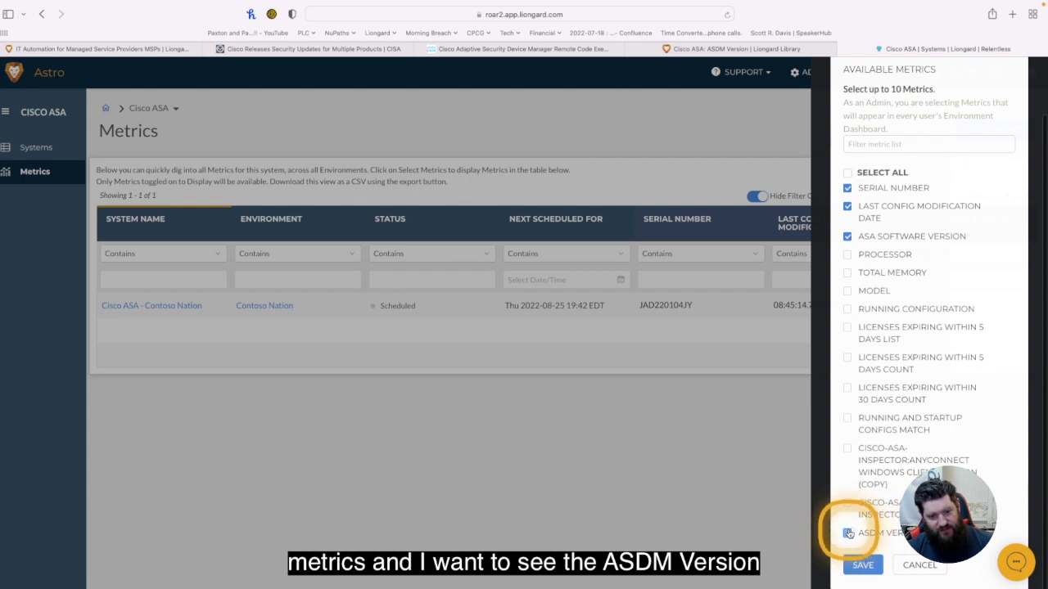
{"action": "left_click", "coordinate": [863, 564]}
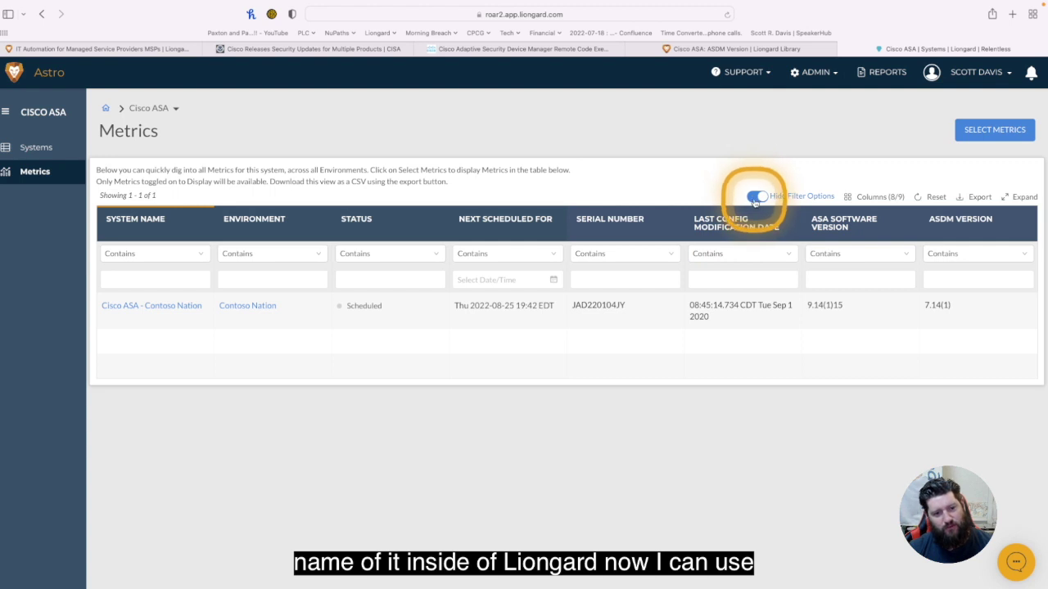
{"action": "left_click", "coordinate": [957, 255]}
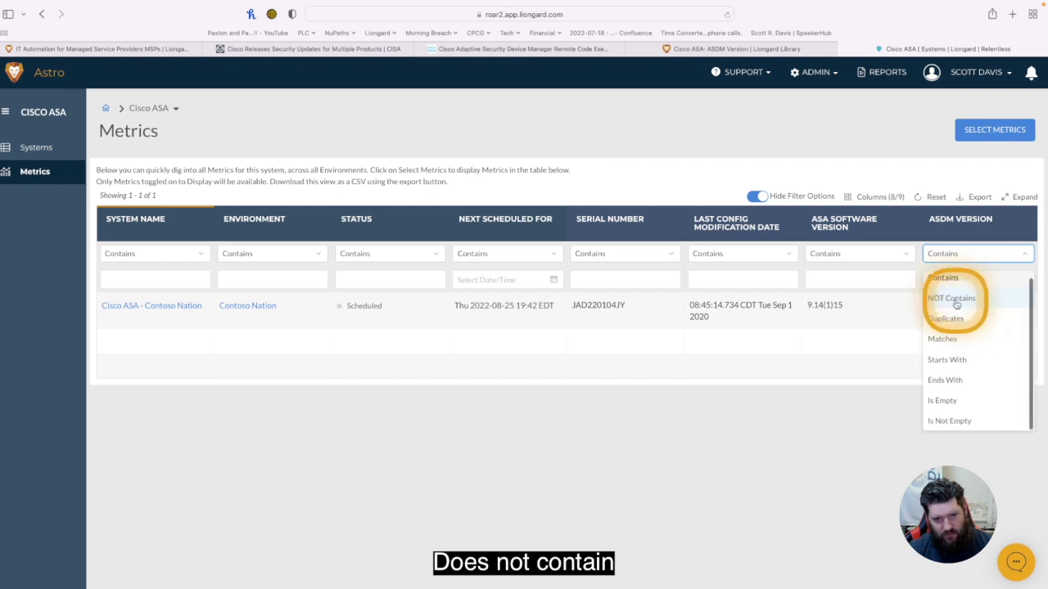
Filter ASDM Version to NOT Contains 7.18.1.152 and export the filtered list as CSV.
{"action": "left_click", "coordinate": [954, 303]}
{"action": "left_click", "coordinate": [942, 314]}
{"action": "type", "text": "7.18"}
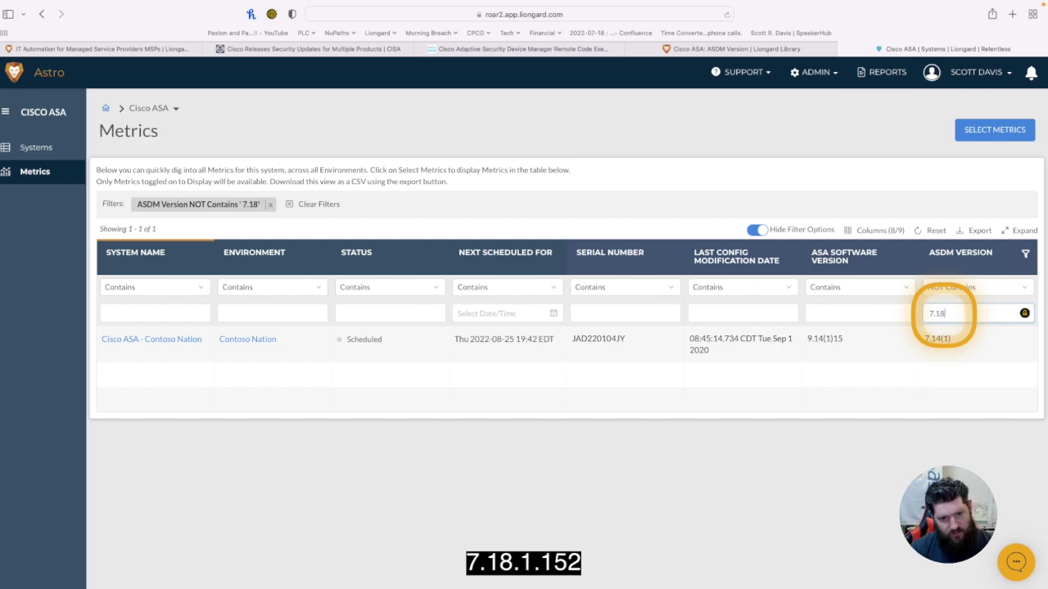
{"action": "left_click", "coordinate": [563, 51]}
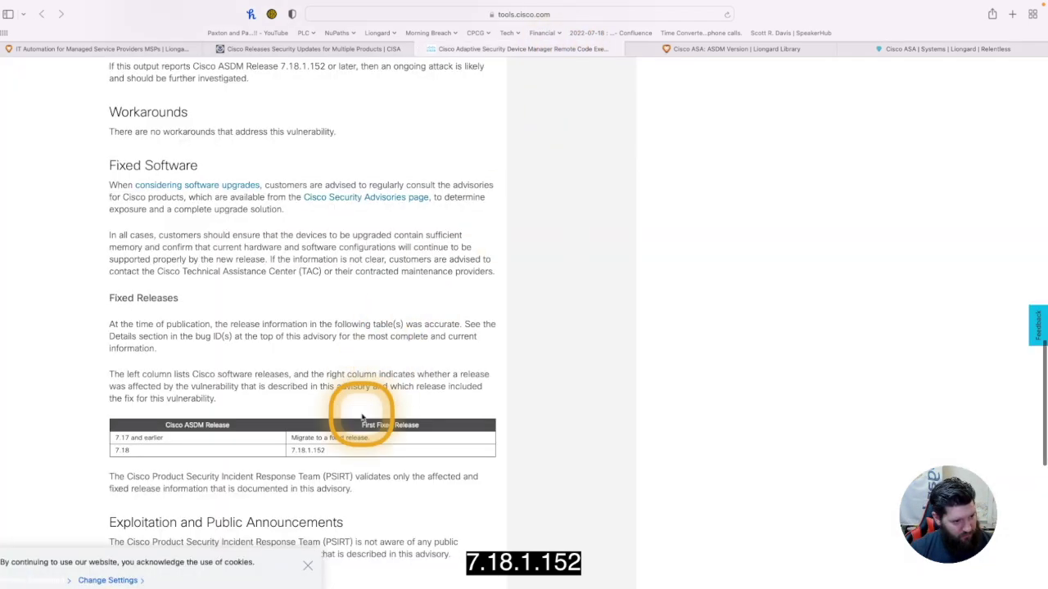
{"action": "left_click", "coordinate": [941, 49]}
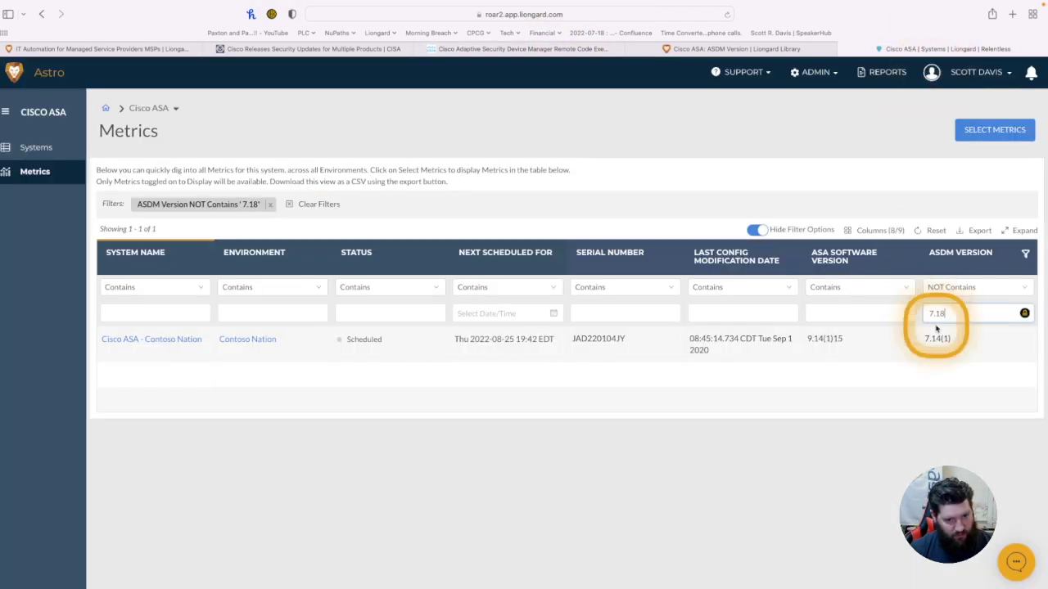
{"action": "left_click", "coordinate": [980, 316]}
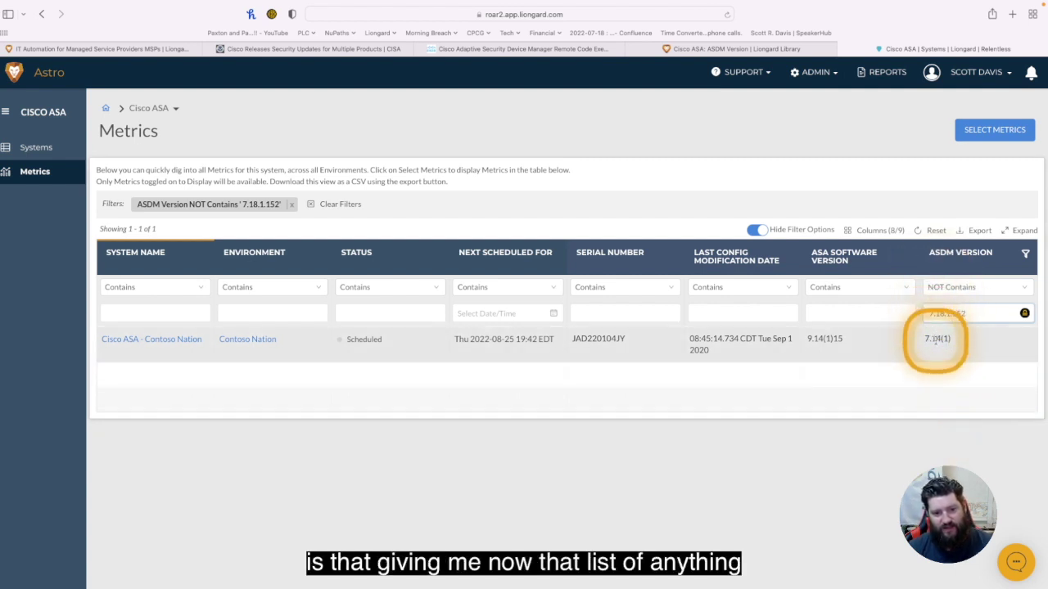
{"action": "left_click_drag", "start_coordinate": [929, 338], "coordinate": [975, 340]}
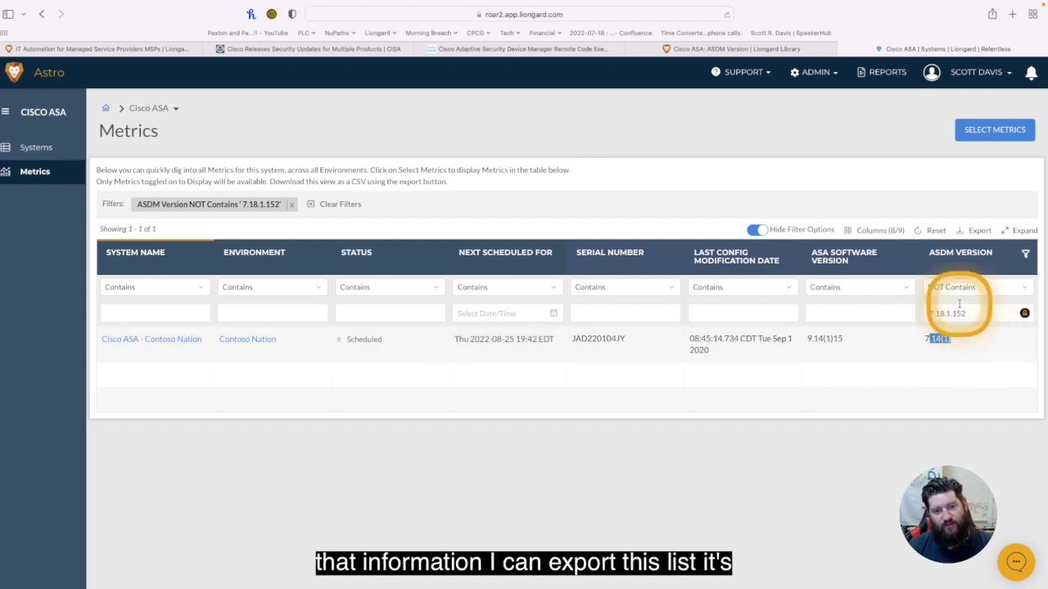
{"action": "left_click", "coordinate": [972, 231]}
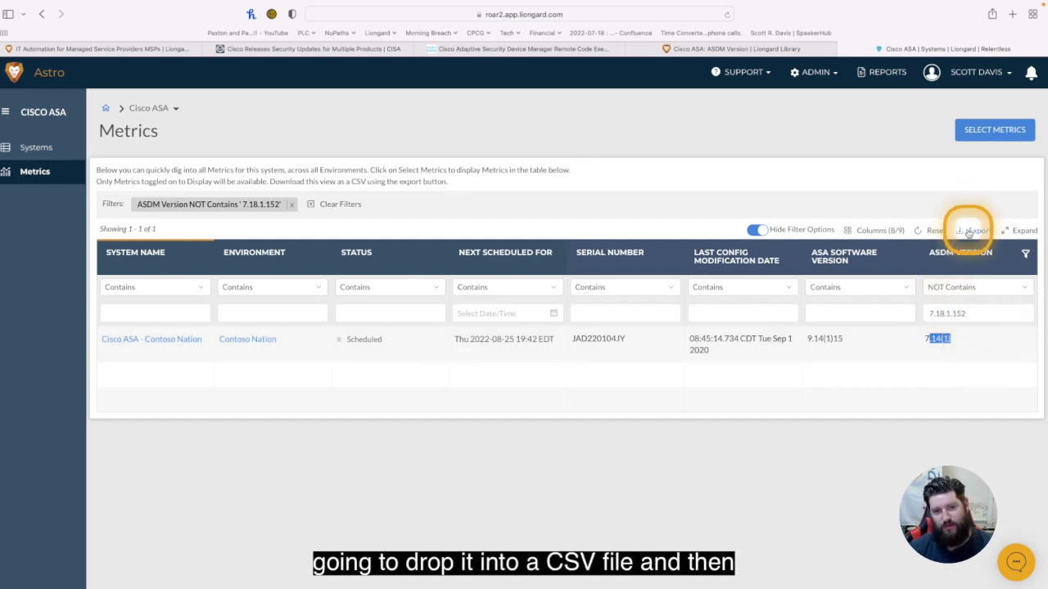